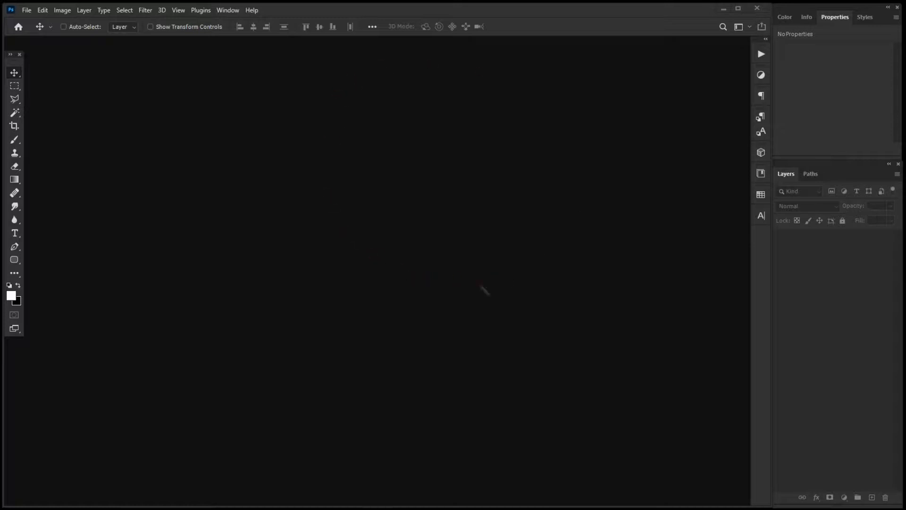
- Search Unsplash for "cloud" and open the photo of a single white cloud on a dark blue sky
click(384, 269)
text(cloud)
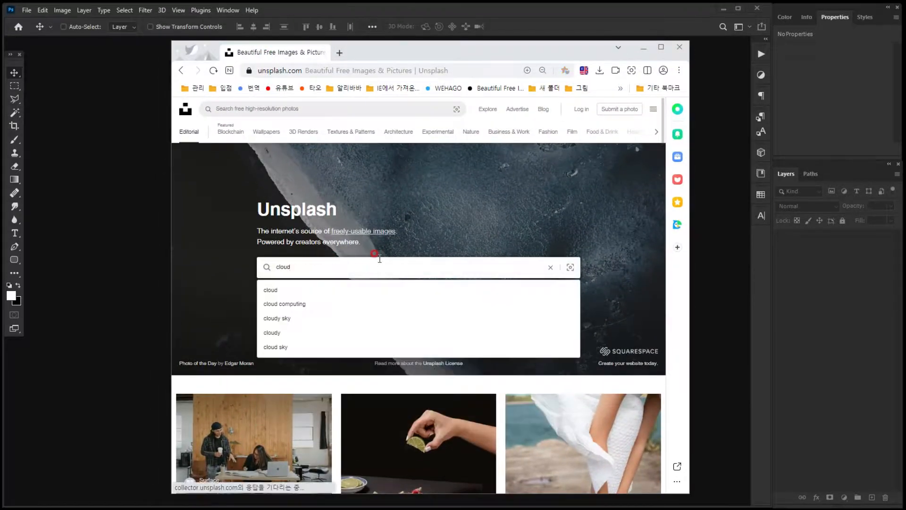
key(Return)
scroll(439, 259, down, 5)
scroll(439, 258, down, 20)
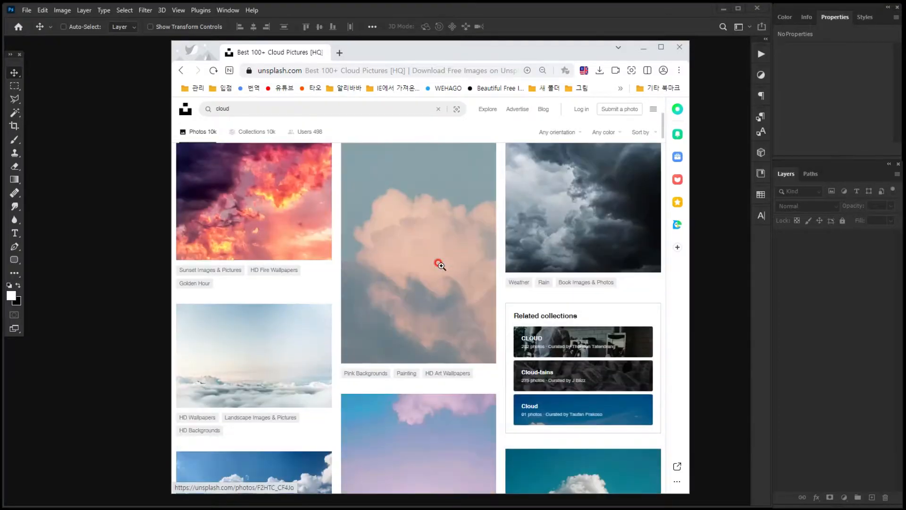
scroll(441, 263, up, 20)
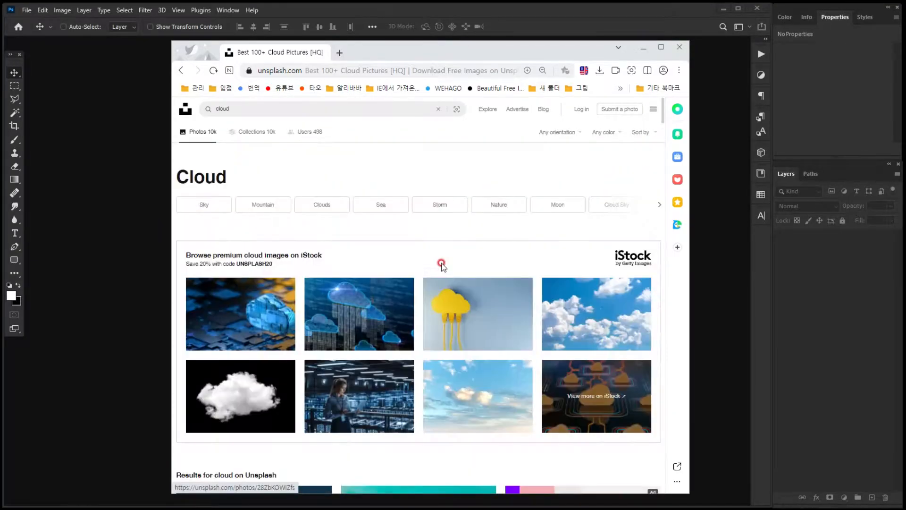
scroll(251, 284, down, 4)
click(251, 283)
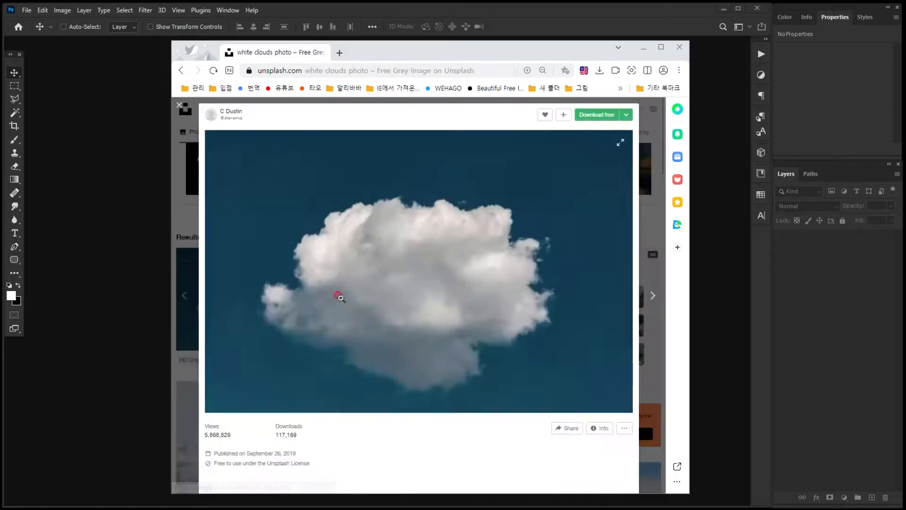
- Copy the cloud photo and paste it into a new 1779 x 1175 px Photoshop document
right_click(419, 247)
click(437, 293)
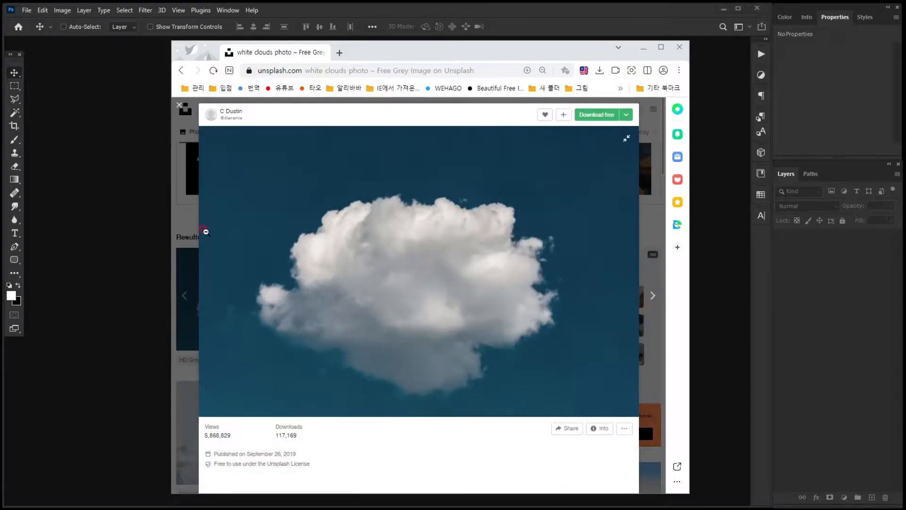
click(136, 229)
key(ctrl+n)
key(Return)
key(ctrl+v)
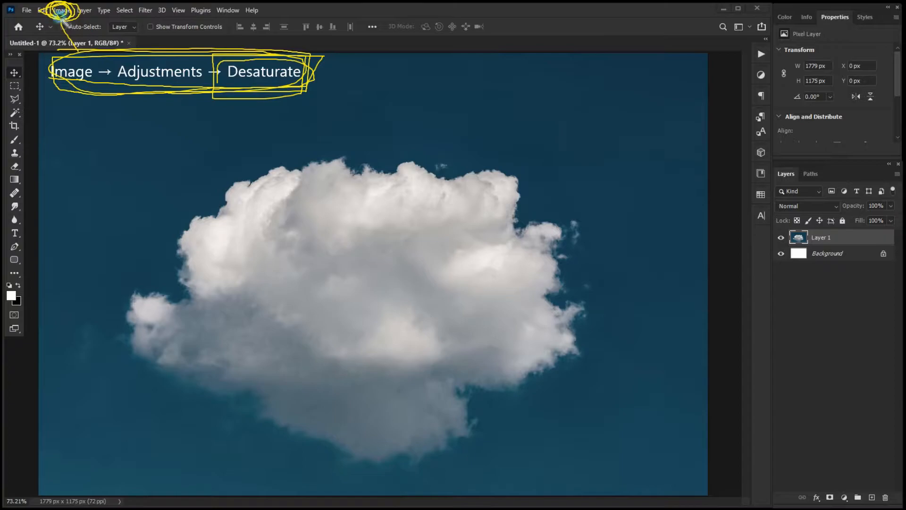
- Desaturate the pasted cloud layer to turn it into greyscale
click(60, 6)
mouse_move(80, 37)
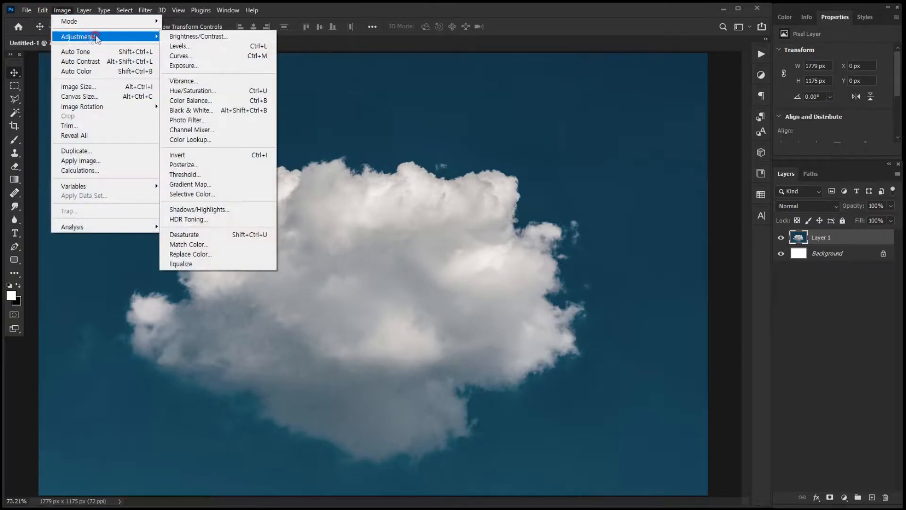
click(195, 235)
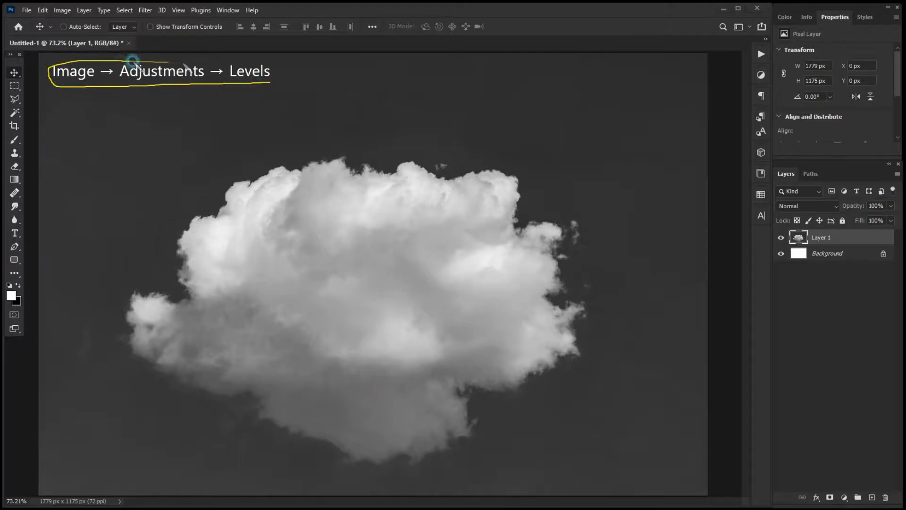
- Apply Levels to the cloud layer with the input black point at 78 and the white point at 239
click(63, 10)
mouse_move(77, 34)
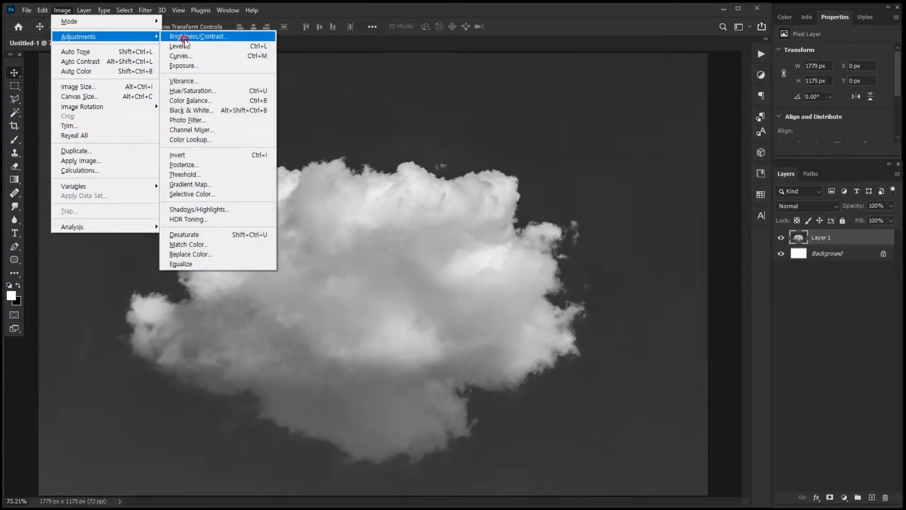
click(177, 46)
drag(469, 222, 511, 235)
drag(602, 231, 593, 232)
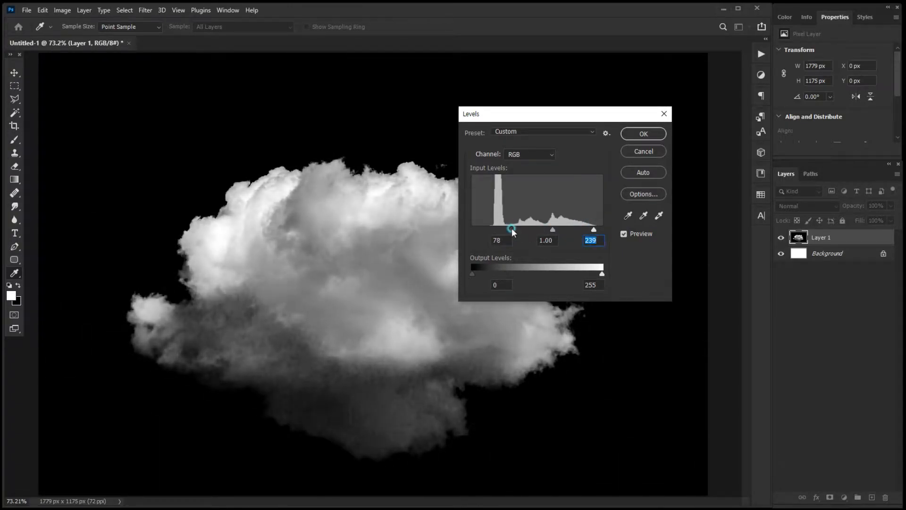
click(633, 135)
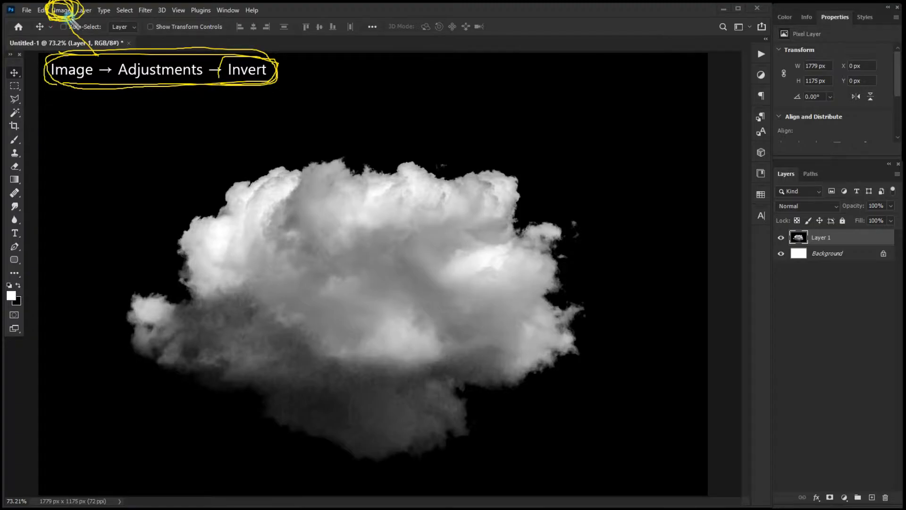
- Invert the cloud layer's tones so the cloud is dark on a white background
click(62, 10)
mouse_move(78, 36)
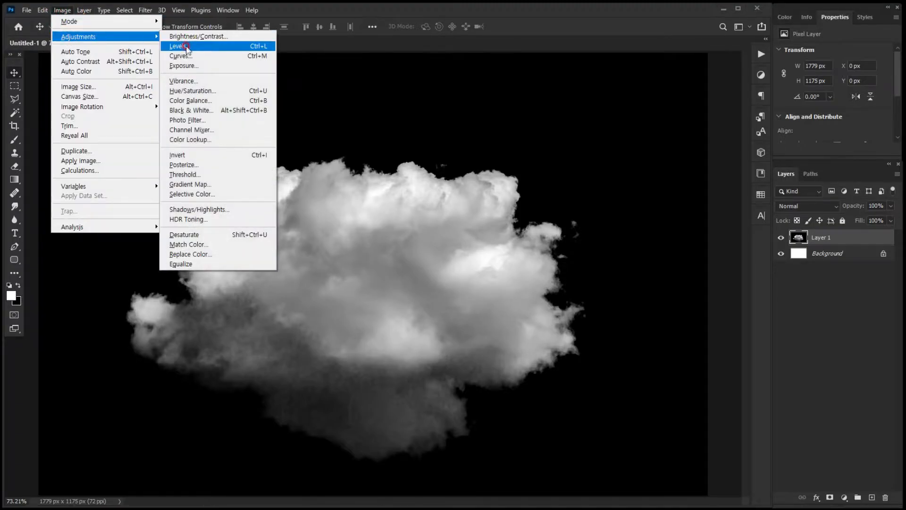
click(177, 155)
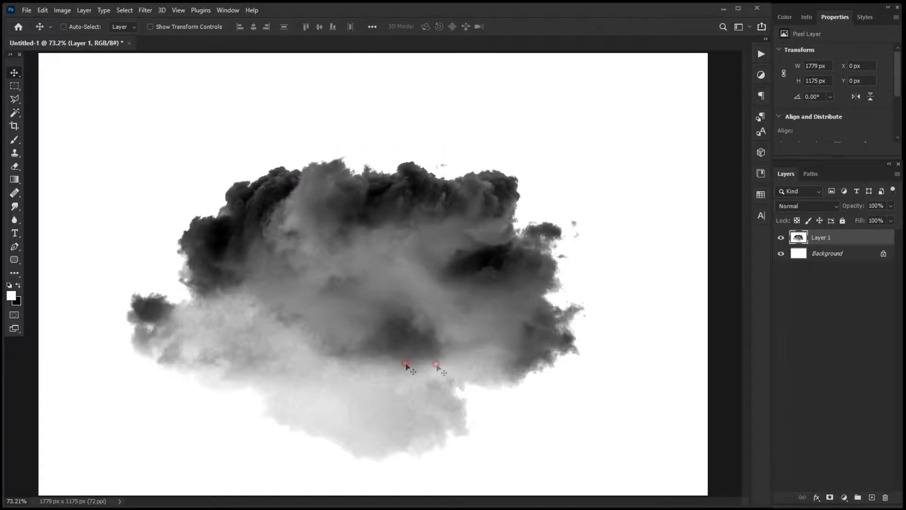
- Paint over the stray specks around the cloud's right edge with a soft white brush
click(15, 140)
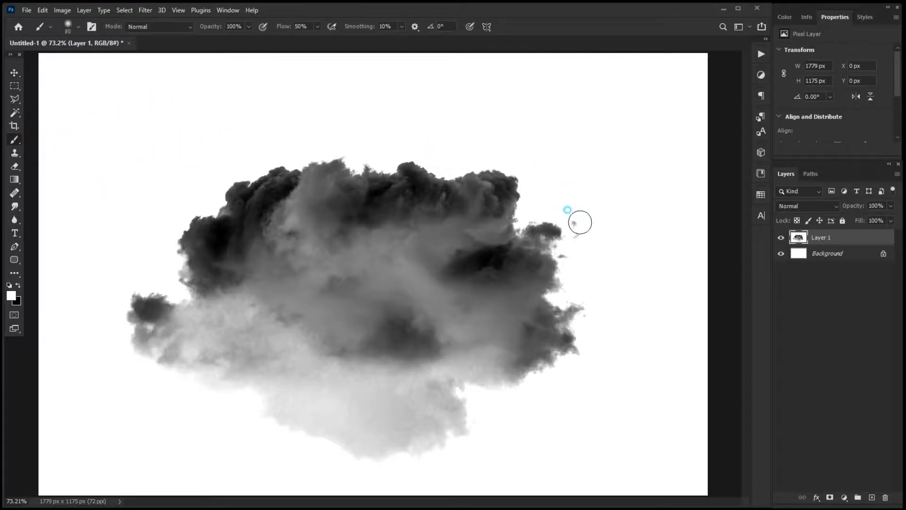
click(640, 293)
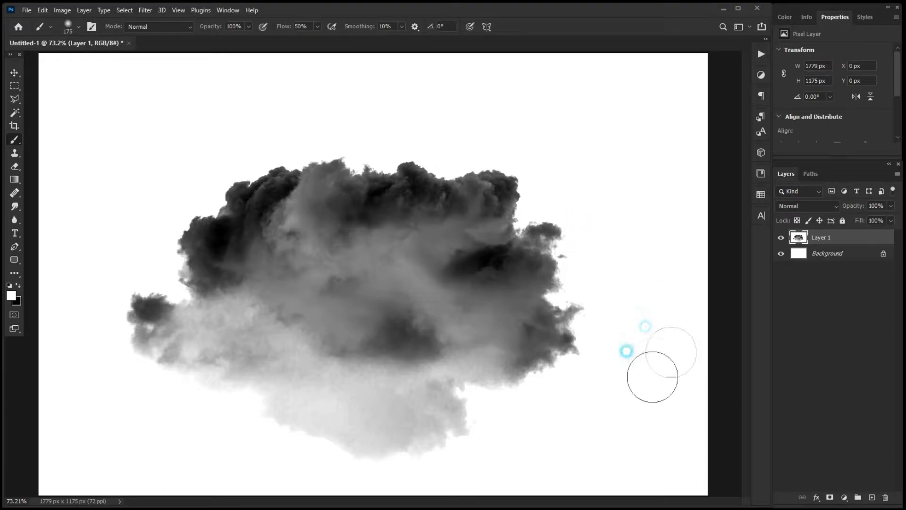
drag(590, 311, 607, 340)
key(bracketleft)
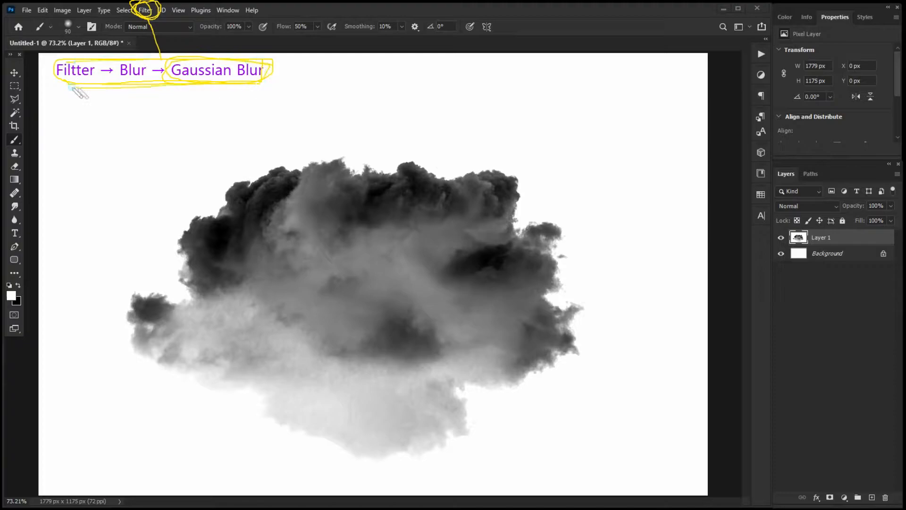
- Apply a Gaussian Blur with a 2-pixel radius to the inverted cloud layer
click(144, 10)
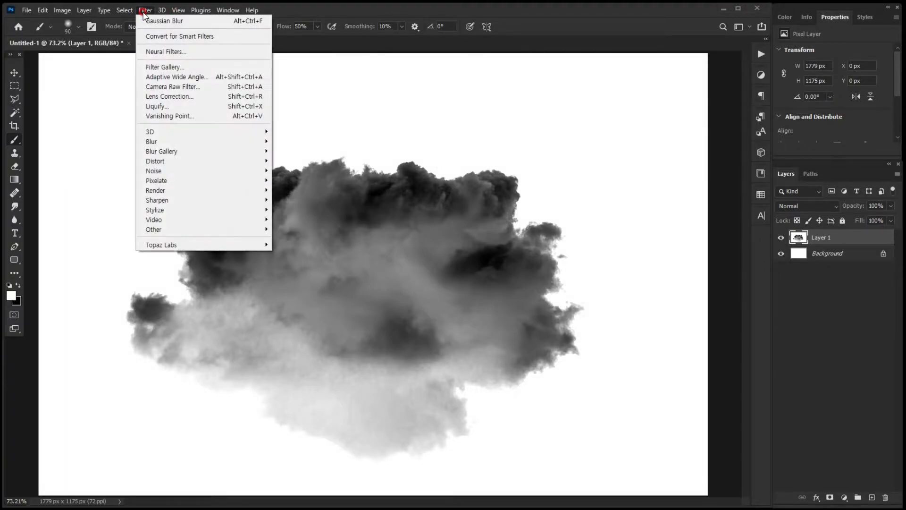
mouse_move(199, 142)
click(298, 180)
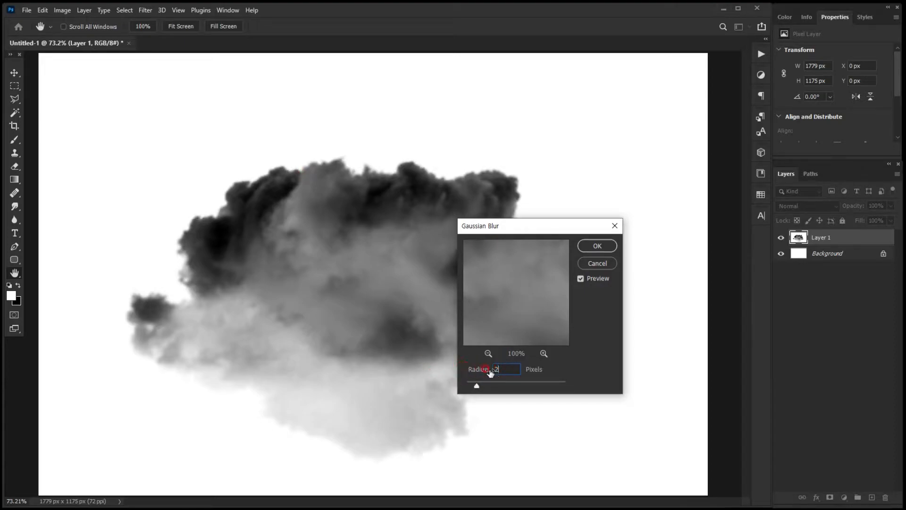
click(600, 245)
key(b)
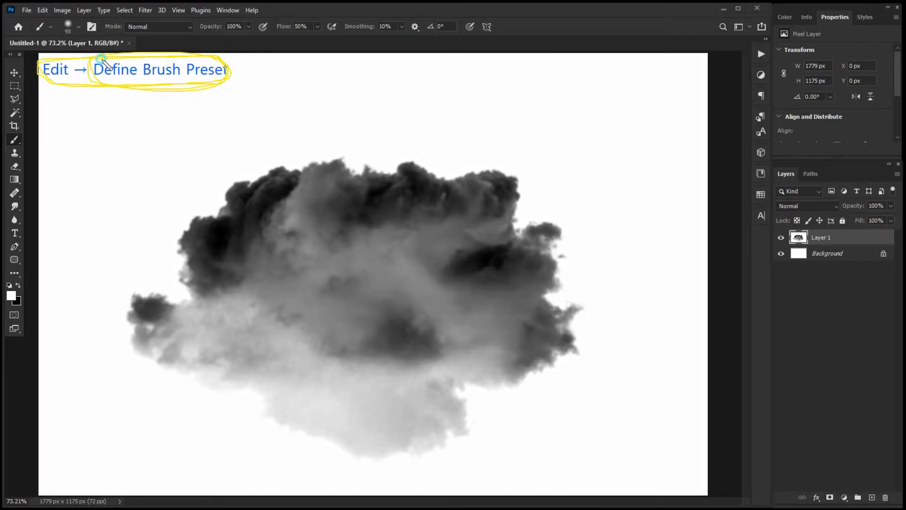
- Define the blurred cloud image as a brush preset named "cloud"
click(42, 11)
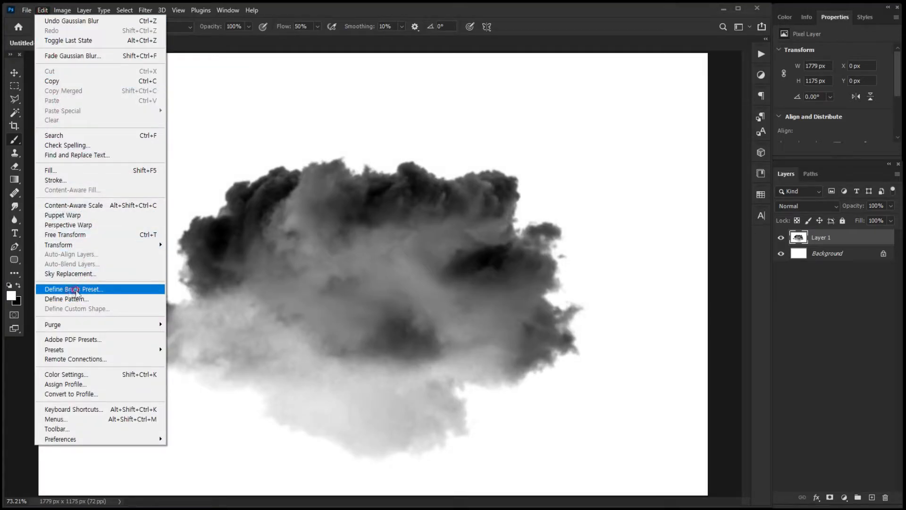
click(76, 290)
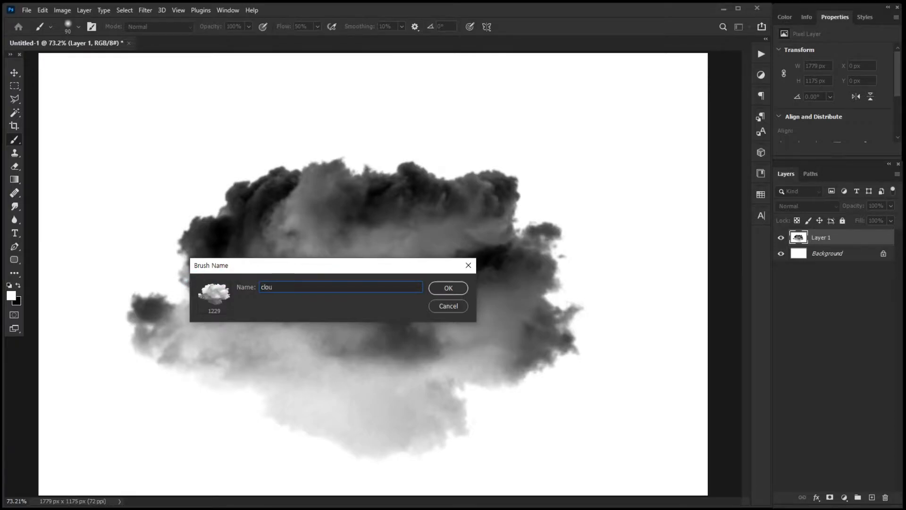
click(450, 289)
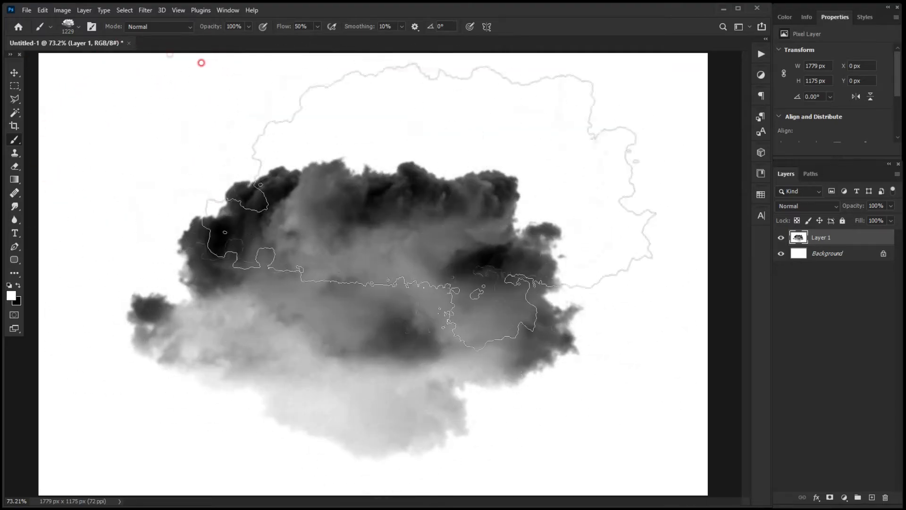
- Create a new 1779 x 1175 px document and fill its background with blue #2141e4
mouse_move(453, 0)
mouse_down()
mouse_move(419, 168)
mouse_move(437, 148)
mouse_up()
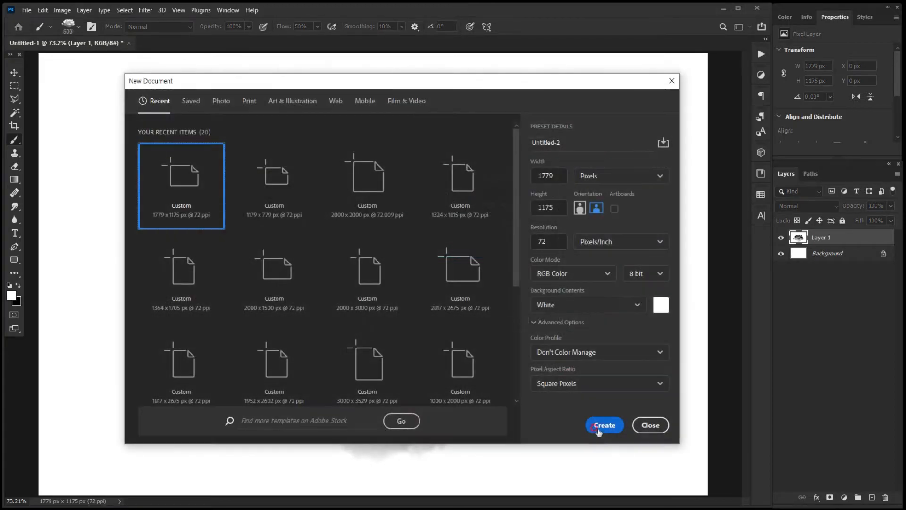
click(605, 425)
click(9, 296)
click(682, 329)
click(651, 296)
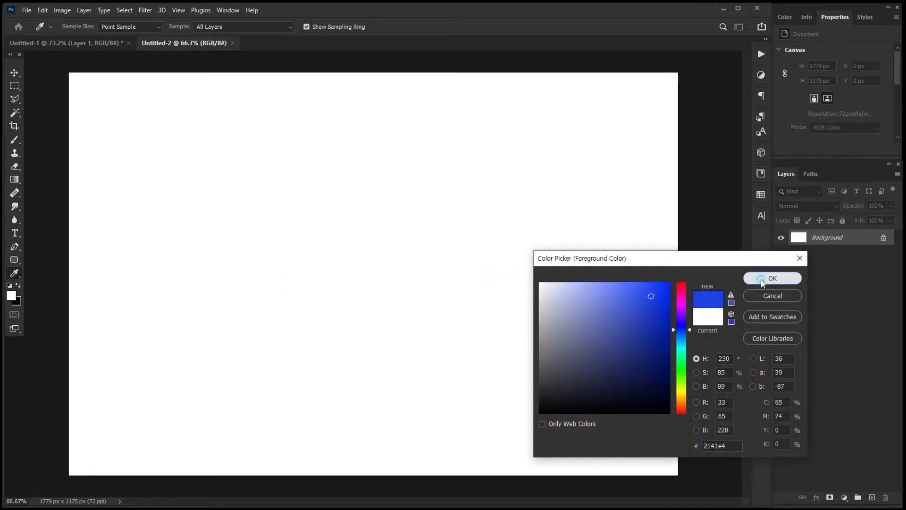
click(761, 279)
key(alt+BackSpace)
- Reset the colours with white as the foreground and add a new empty layer above the blue background
click(9, 285)
click(18, 285)
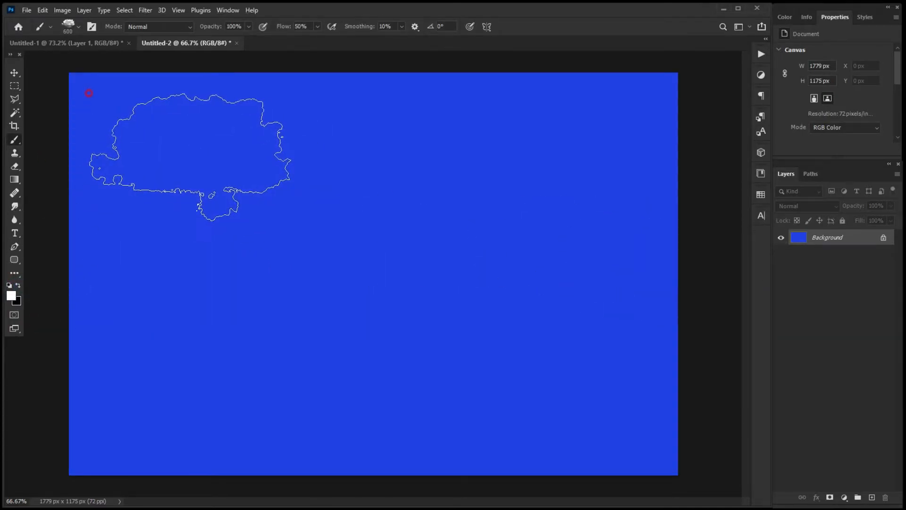
click(872, 498)
- Stamp nine white clouds in three rows of three across the blue canvas with the 600 px cloud brush
click(86, 78)
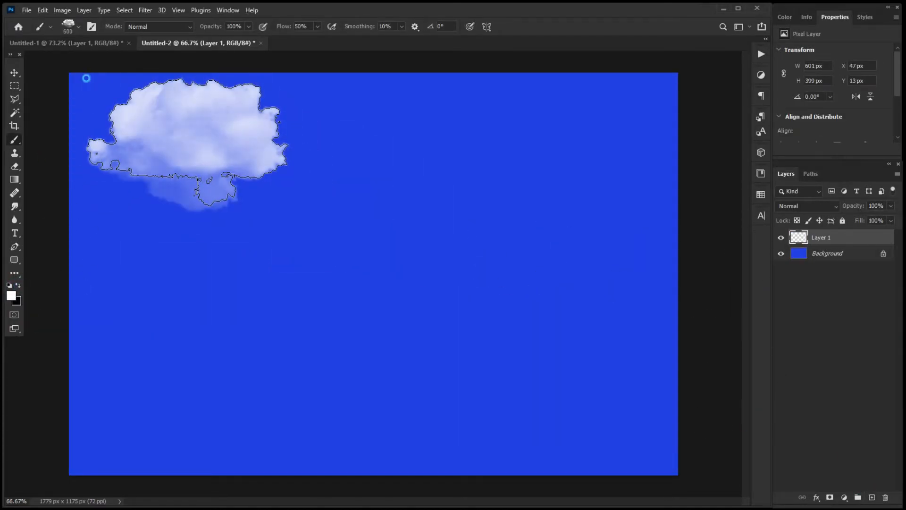
click(297, 81)
click(502, 90)
click(95, 227)
click(302, 233)
click(510, 244)
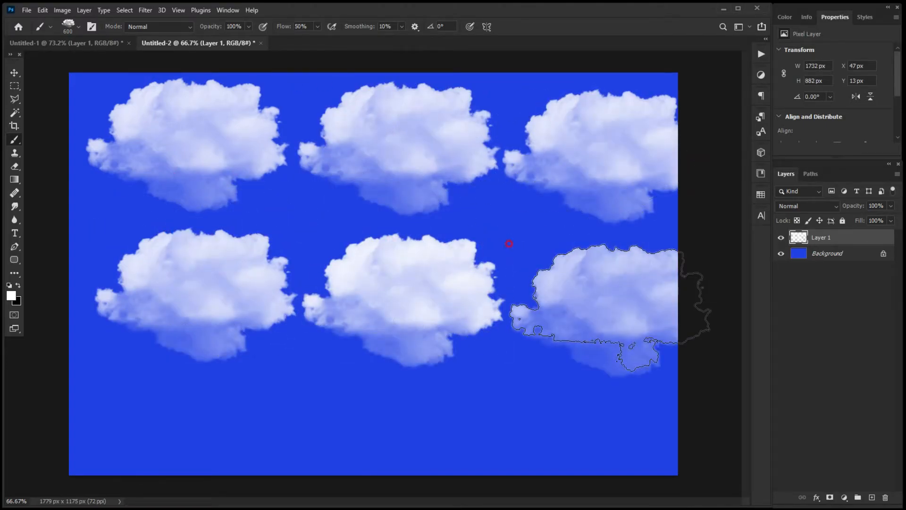
click(83, 367)
click(281, 364)
click(435, 362)
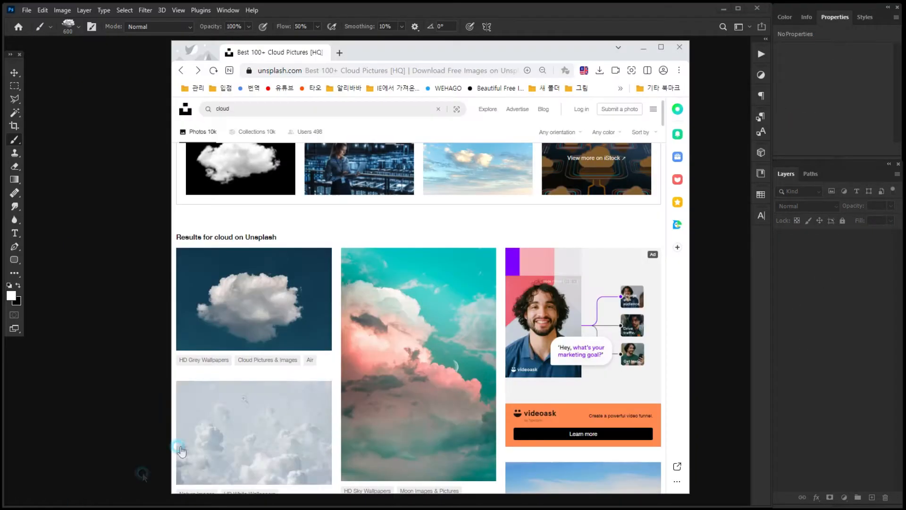
- Browse the Unsplash cloud results and open the photo of one elongated white cloud on a bright blue sky
scroll(420, 286, down, 10)
scroll(421, 286, down, 15)
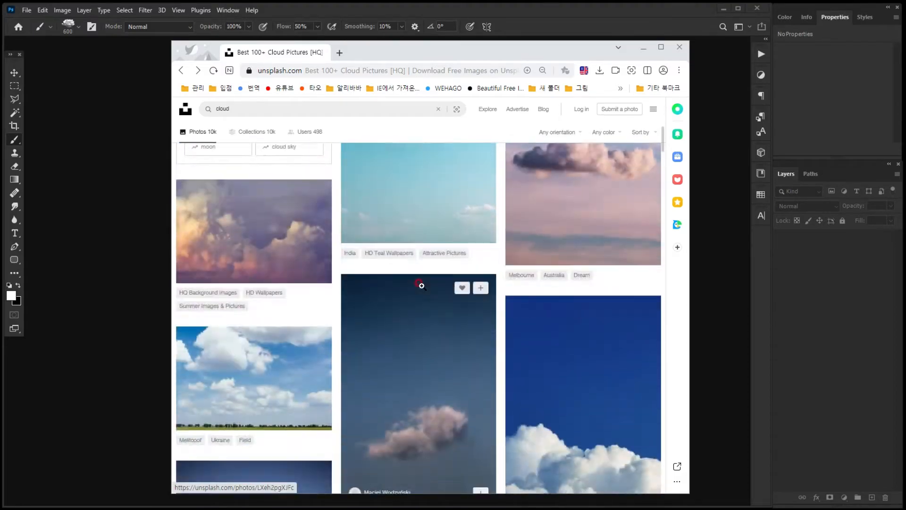
scroll(420, 283, down, 10)
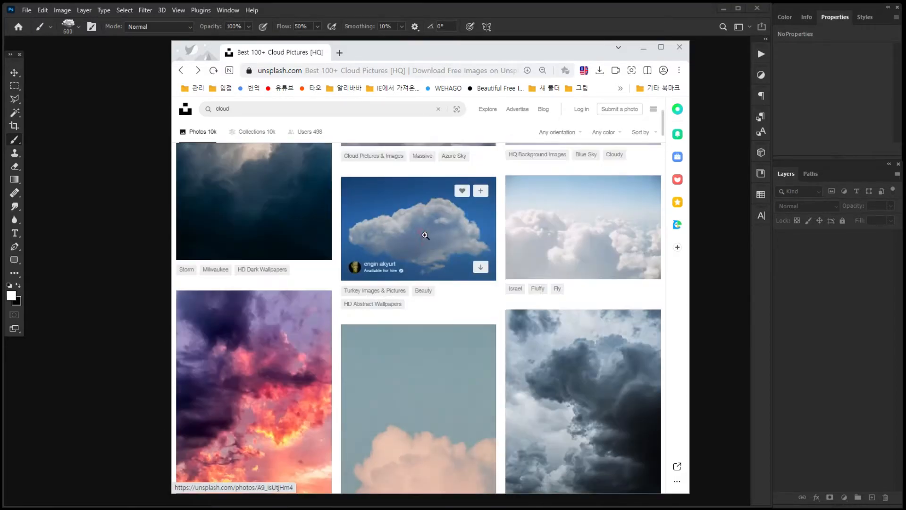
click(424, 234)
- Copy the second cloud photo and paste it into a new 1167 x 781 px Photoshop document
right_click(428, 265)
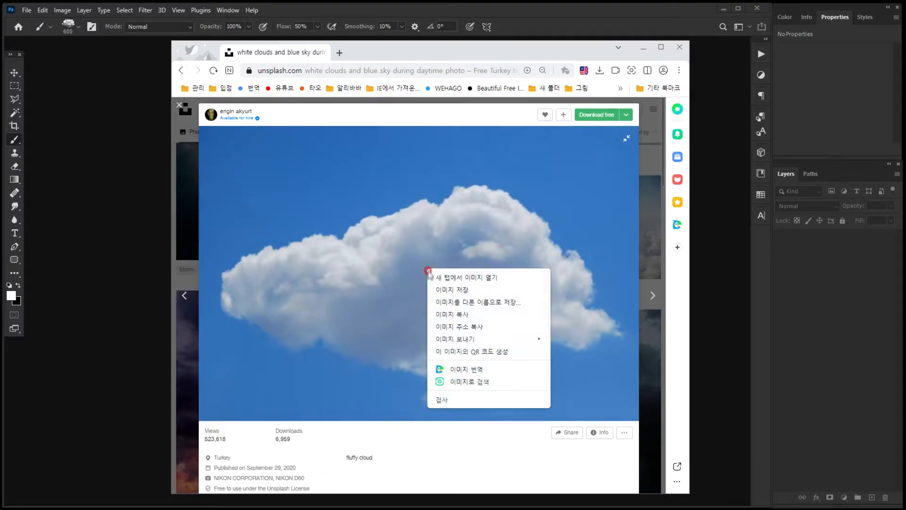
click(444, 313)
click(146, 261)
key(ctrl+n)
key(Return)
key(ctrl+v)
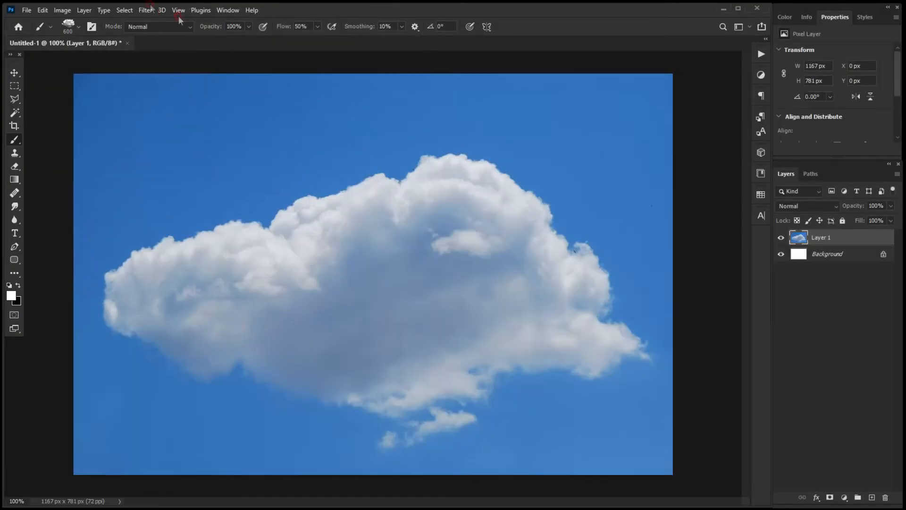
- Desaturate the layer holding the second cloud photo
click(63, 9)
mouse_move(78, 37)
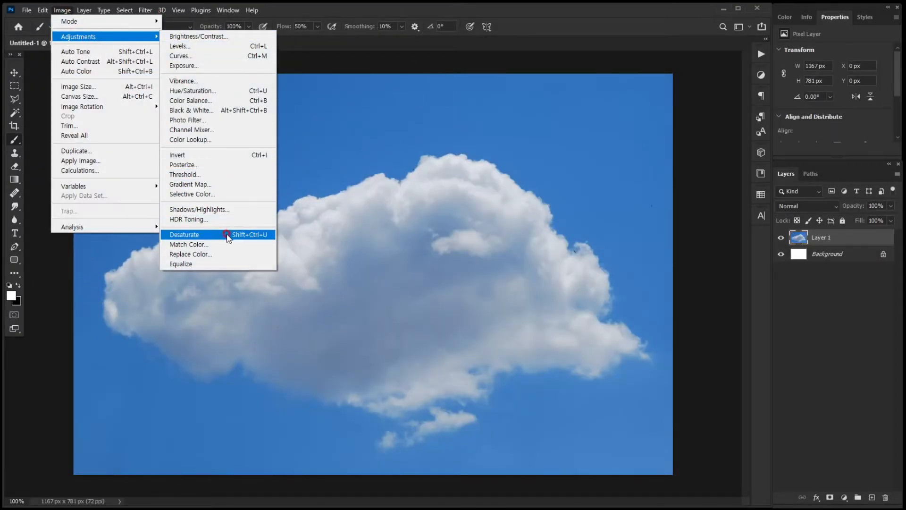
click(198, 235)
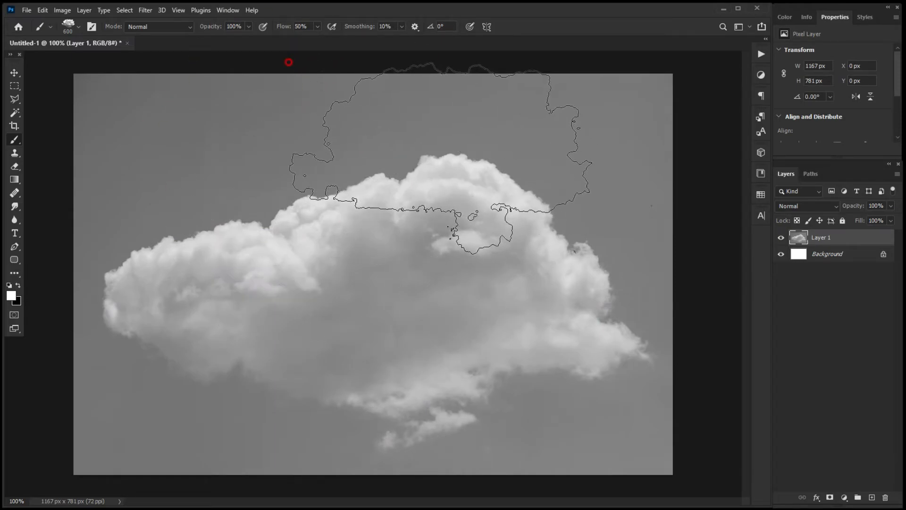
- Darken the grey sky to black and brighten the cloud with Levels, setting the black input to 132 and lowering the white input
click(63, 10)
mouse_move(78, 37)
click(203, 40)
drag(485, 232, 539, 231)
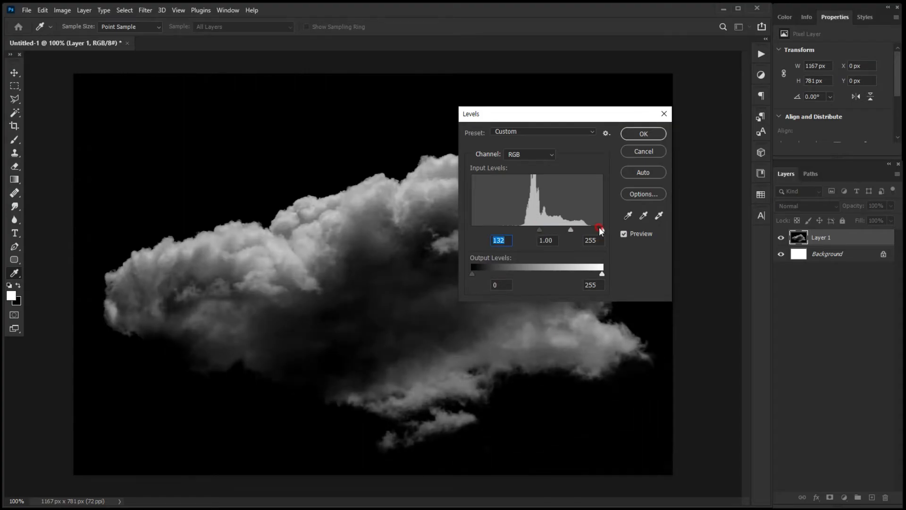
drag(601, 230, 589, 231)
click(644, 134)
key(b)
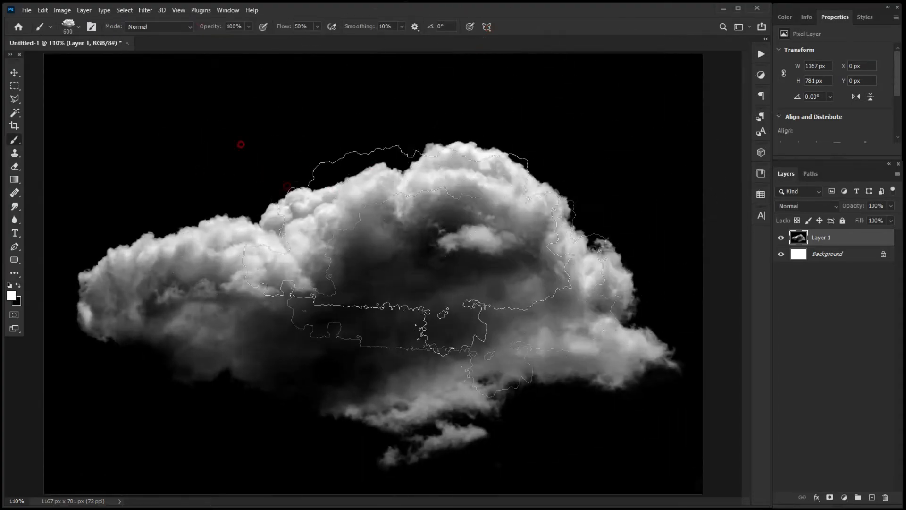
- Invert the layer's tones so the cloud is dark on a white background
scroll(262, 156, down, 1)
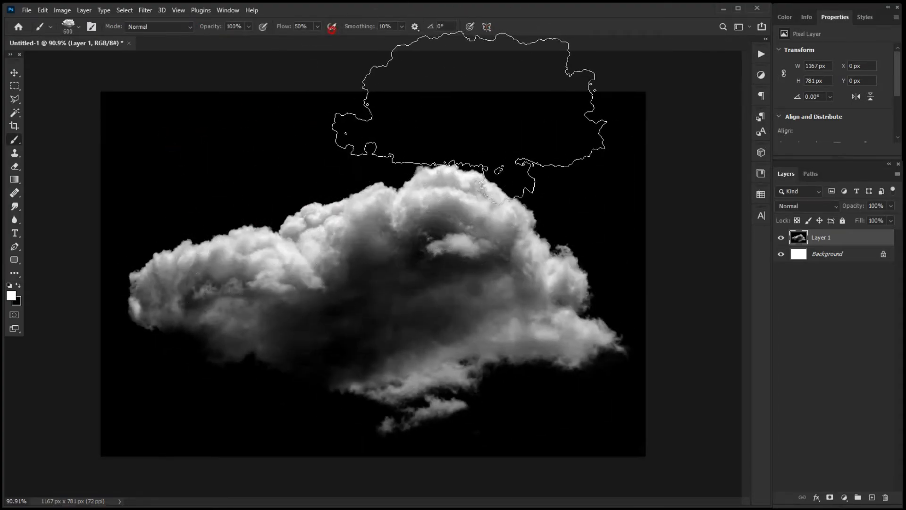
click(62, 10)
mouse_move(81, 37)
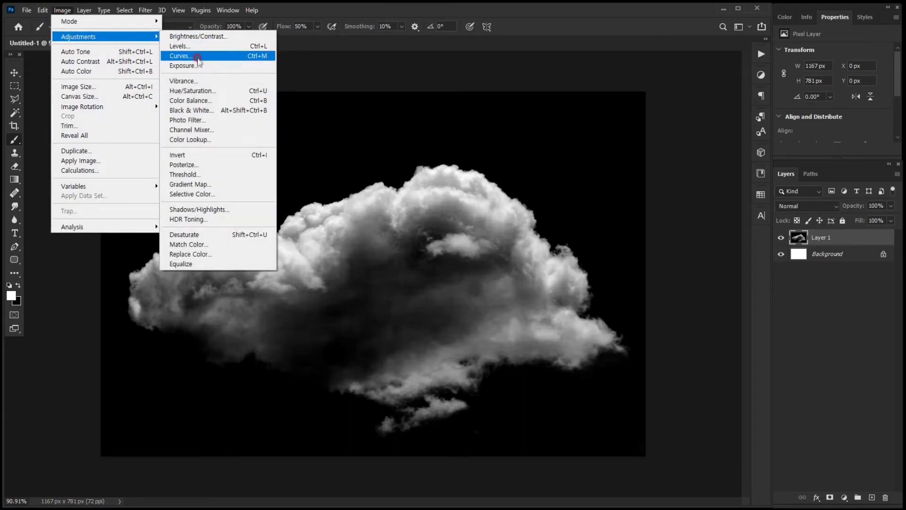
click(179, 155)
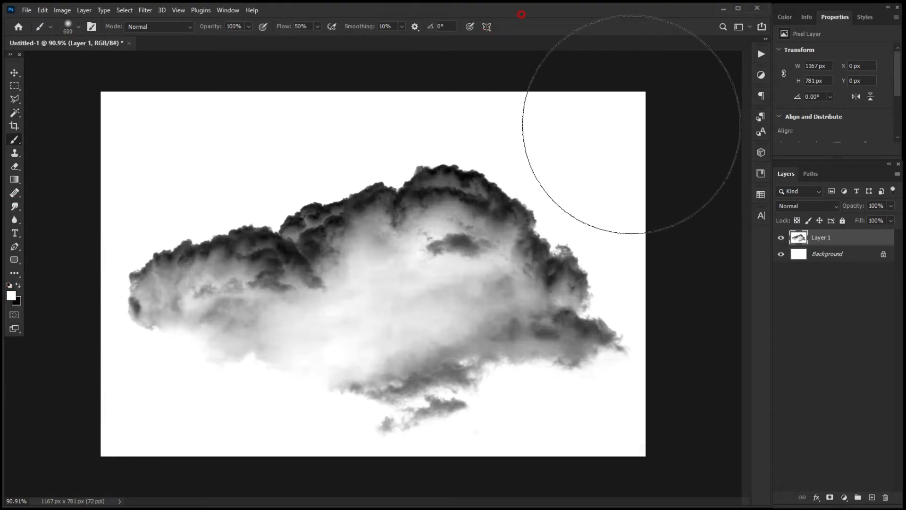
- Paint white over the leftover sky around the dark cloud with a soft round brush reduced to 200 px
key(bracketleft)
key(bracketleft)
key(bracketleft)
key(bracketleft)
key(bracketleft)
mouse_move(593, 116)
mouse_down()
mouse_move(226, 127)
mouse_move(53, 344)
mouse_move(165, 428)
mouse_move(480, 474)
mouse_move(680, 317)
mouse_move(621, 163)
mouse_move(318, 115)
mouse_move(106, 128)
mouse_move(86, 294)
mouse_move(162, 445)
mouse_move(489, 457)
mouse_move(579, 431)
mouse_move(700, 258)
mouse_move(627, 127)
mouse_move(283, 107)
mouse_move(126, 113)
mouse_up()
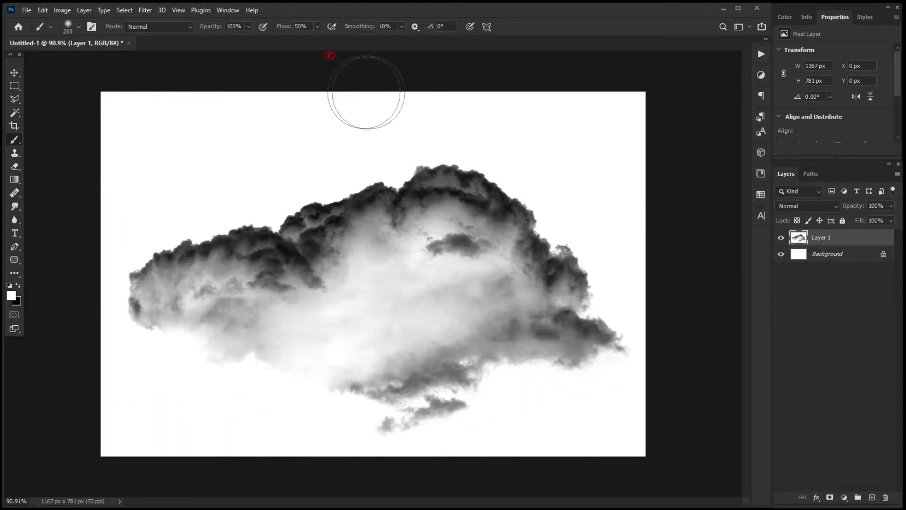
- Soften the inverted cloud layer with a slight Gaussian Blur
click(146, 10)
mouse_move(156, 141)
click(299, 180)
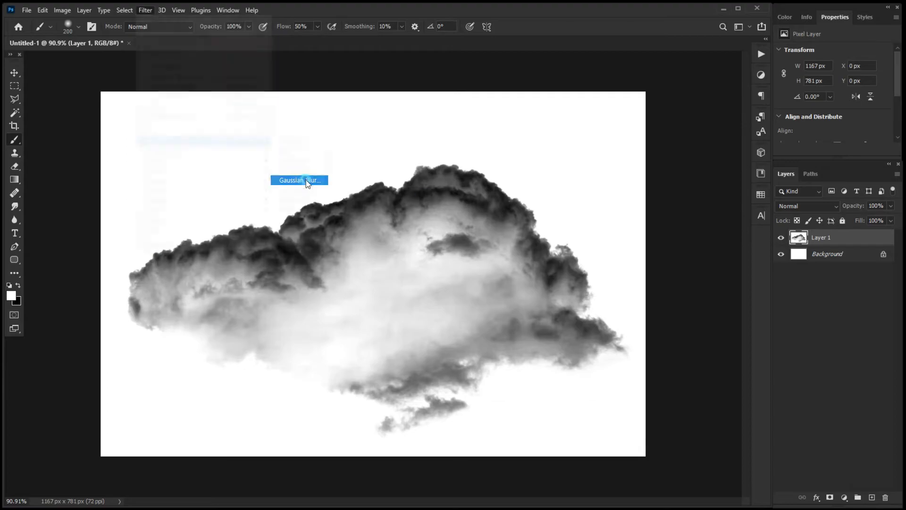
click(598, 245)
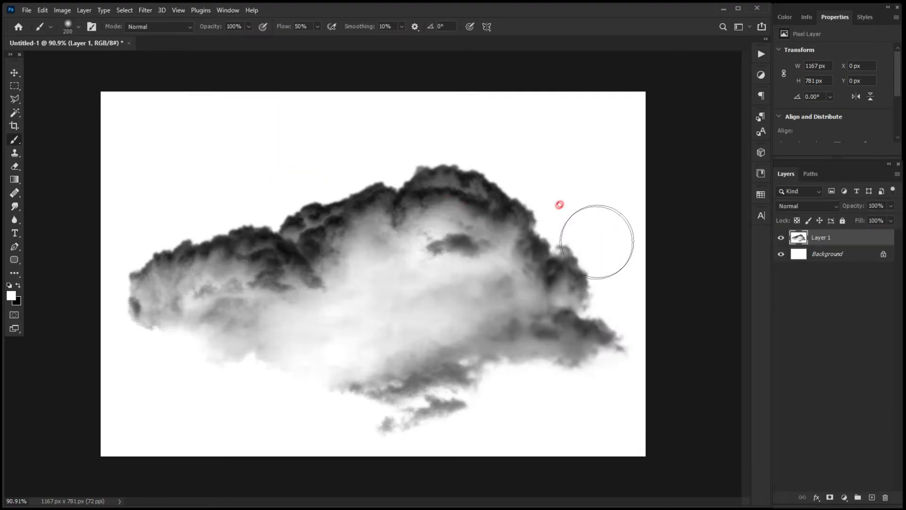
- Define the blurred cloud as a brush preset named "cluad"
click(42, 10)
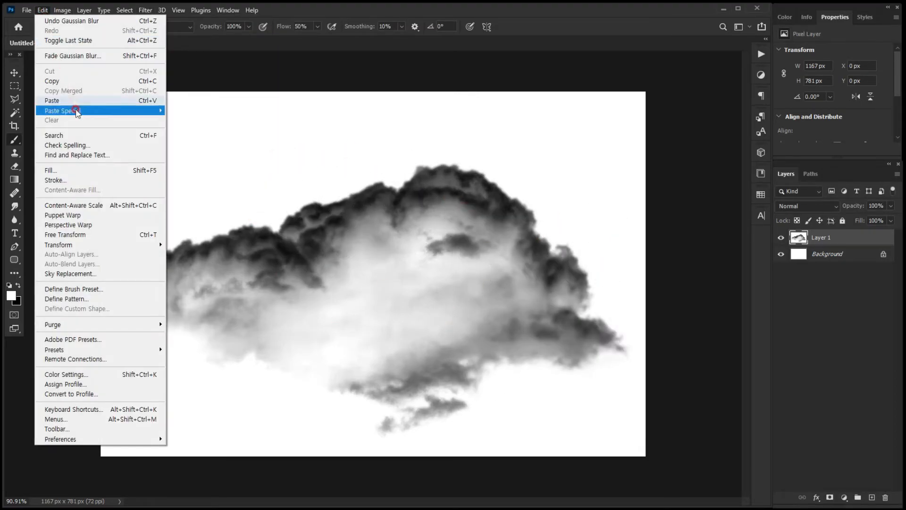
click(82, 289)
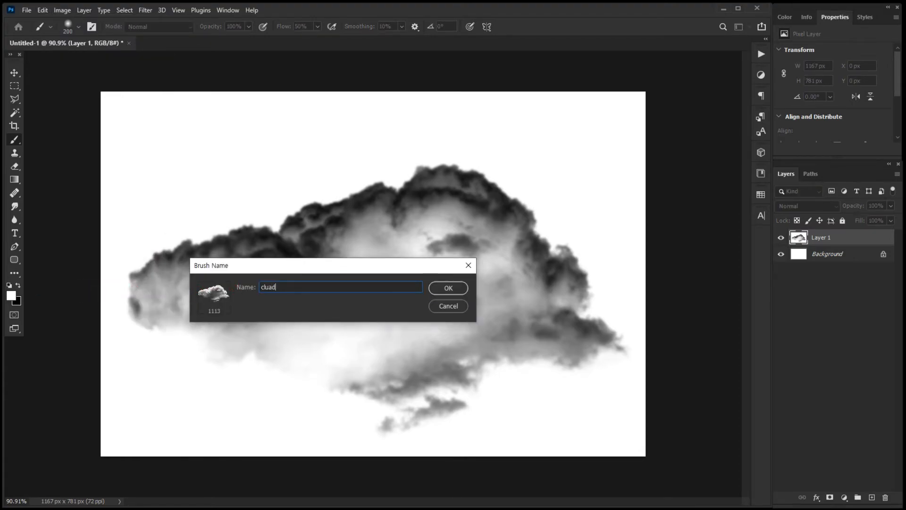
click(449, 288)
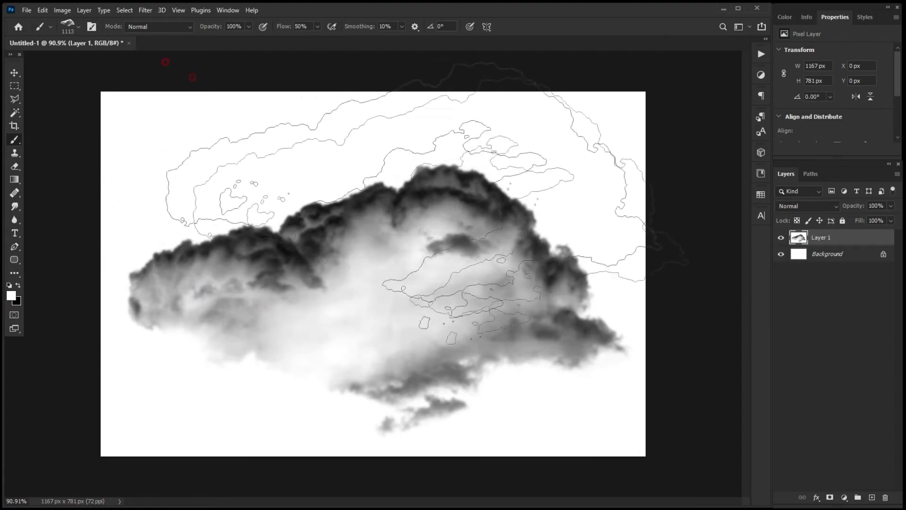
- Create a new 1167 x 781 px document and fill its background with light purple
click(24, 10)
click(34, 21)
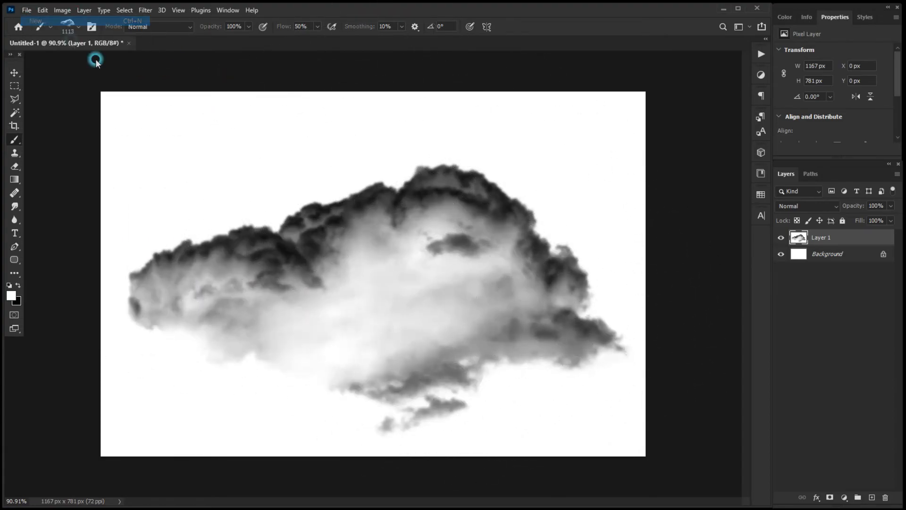
click(603, 425)
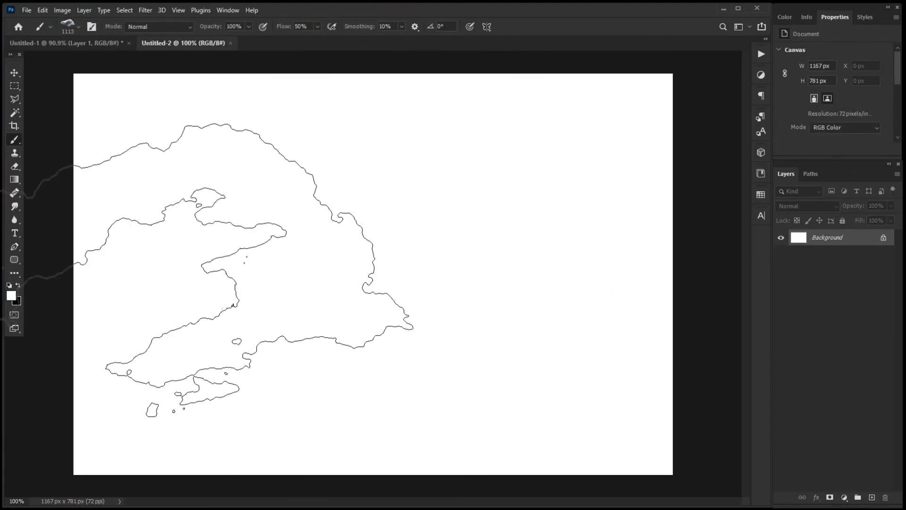
click(11, 296)
click(679, 318)
click(610, 290)
click(748, 274)
key(alt+BackSpace)
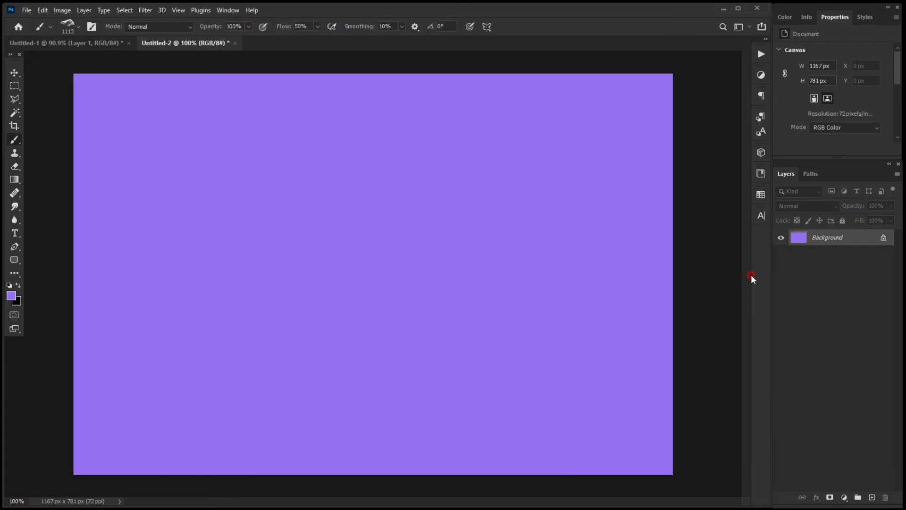
- Stamp five white clouds with the new cloud brush at 500 px, one near each canvas corner and one in the centre, doubling each stamp
click(10, 285)
key(x)
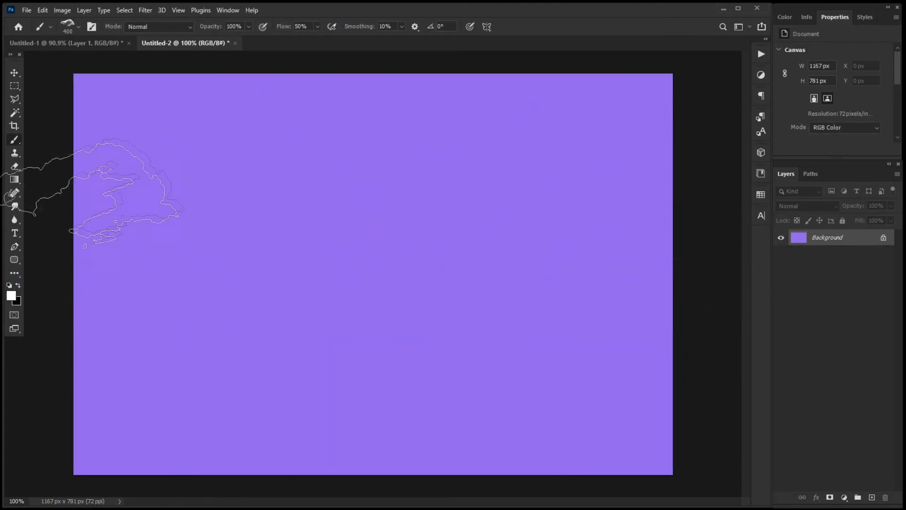
click(92, 88)
click(92, 89)
click(374, 91)
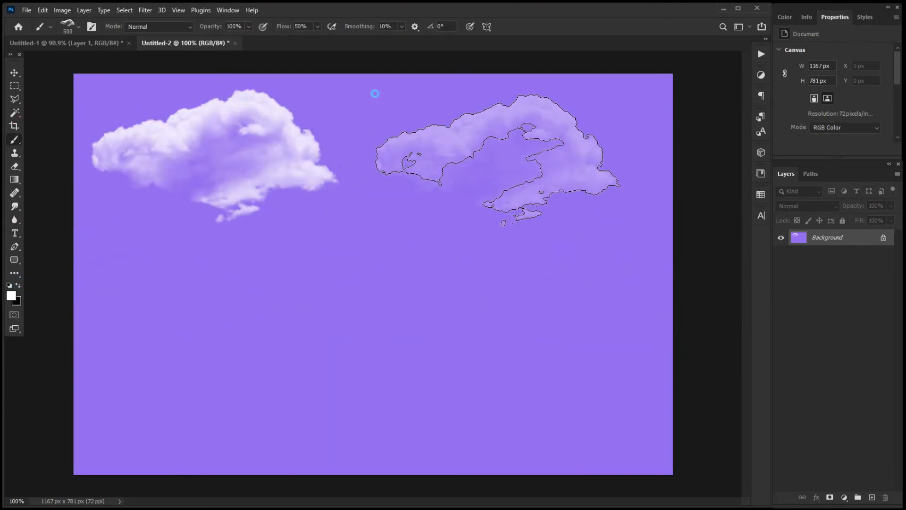
click(375, 91)
click(243, 204)
click(242, 205)
click(80, 324)
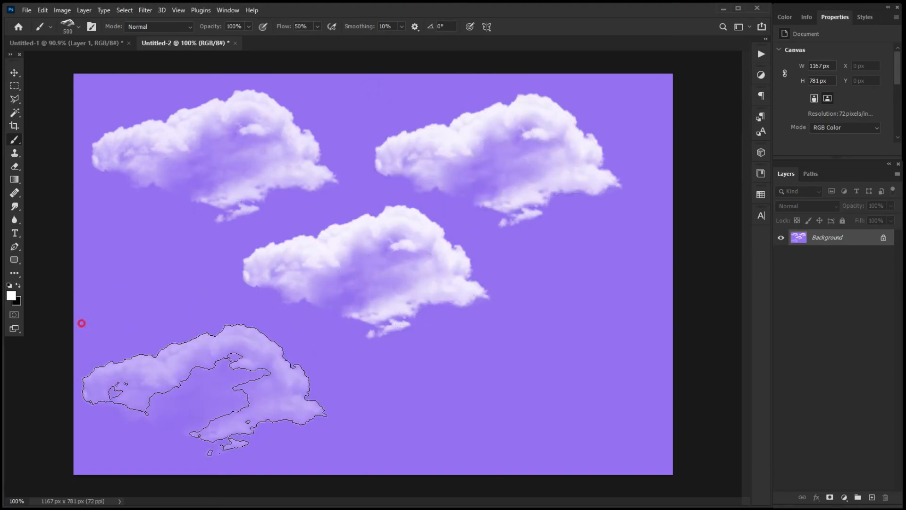
click(81, 323)
click(403, 329)
click(402, 329)
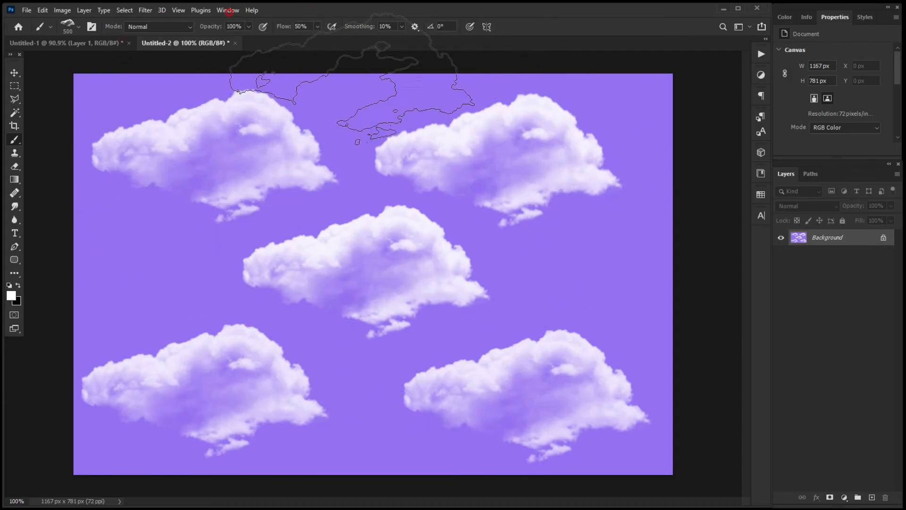
scroll(390, 232, up, 1)
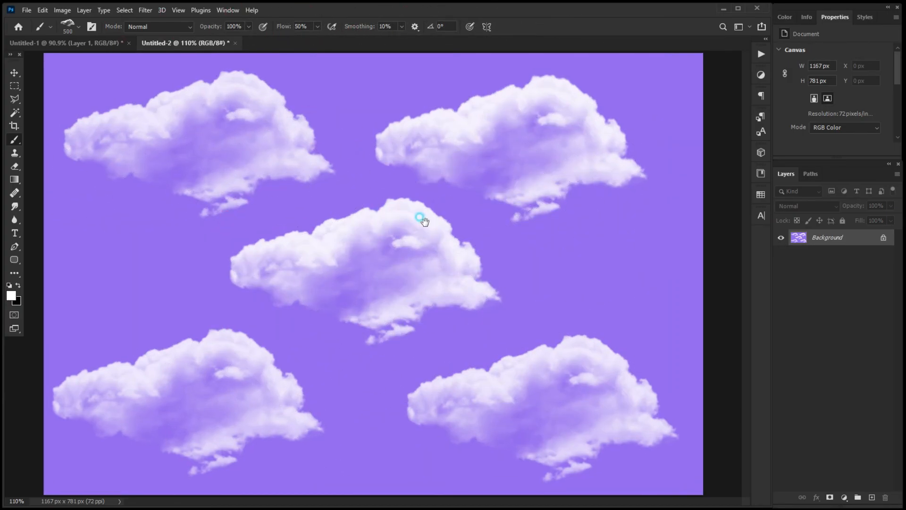